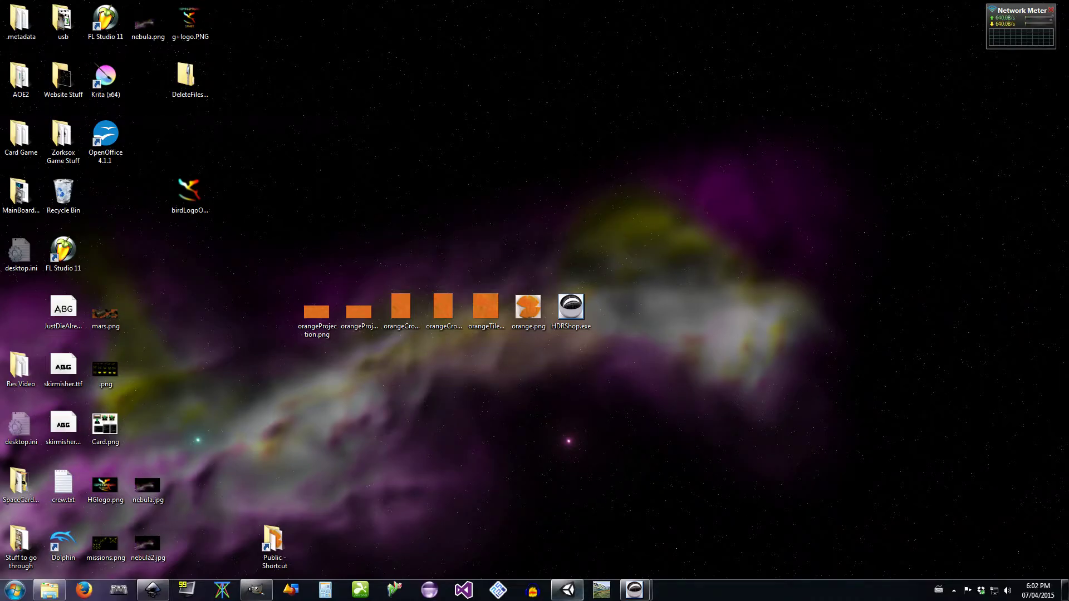
Step: Maximize Unity again and create a Sphere 3D object next to Main Camera
click(567, 589)
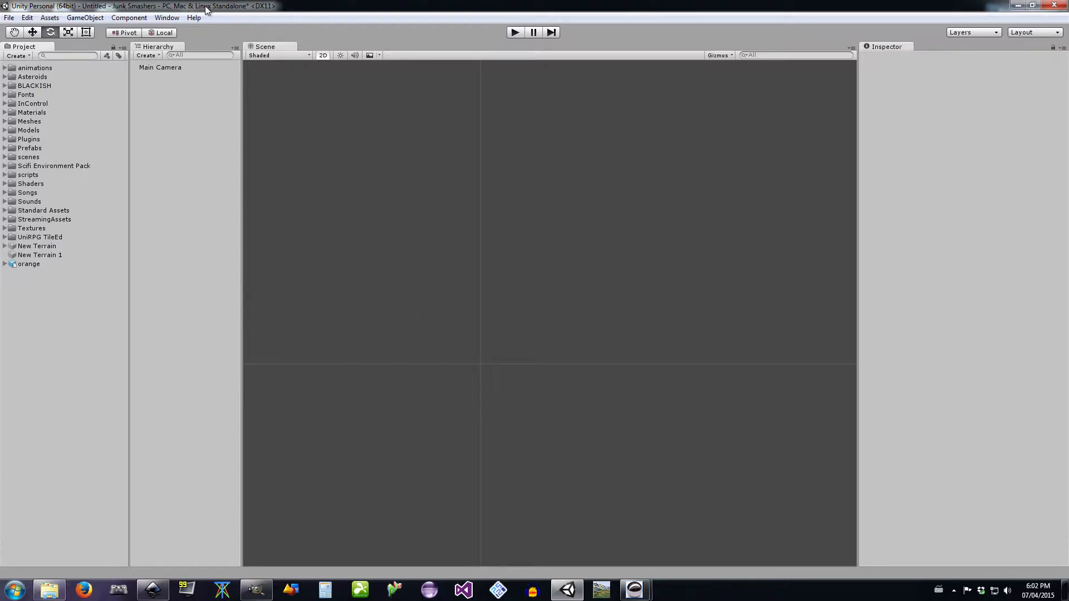
click(17, 55)
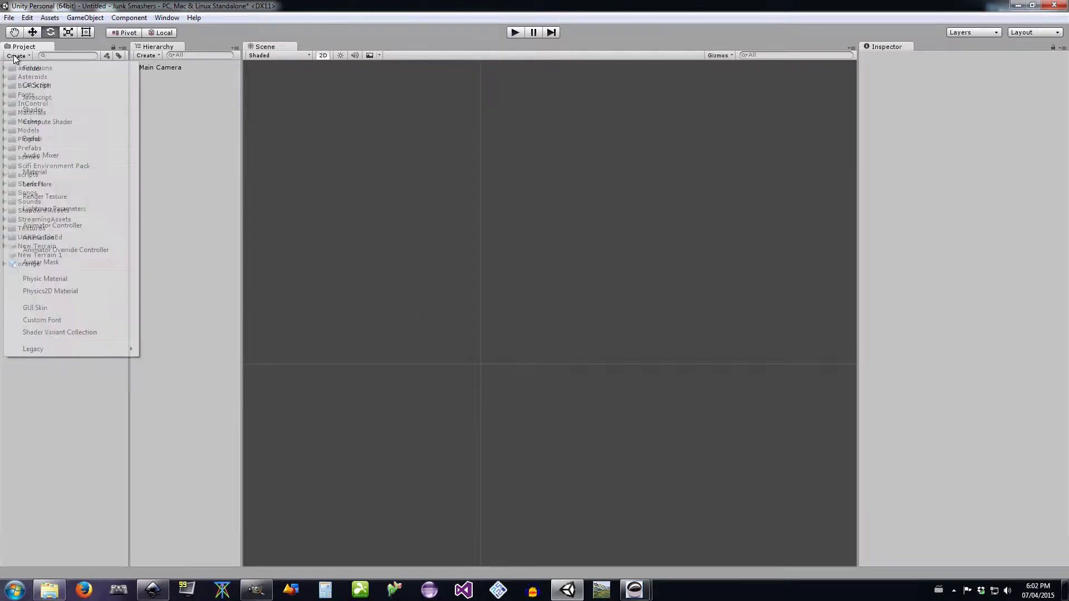
click(180, 129)
click(146, 56)
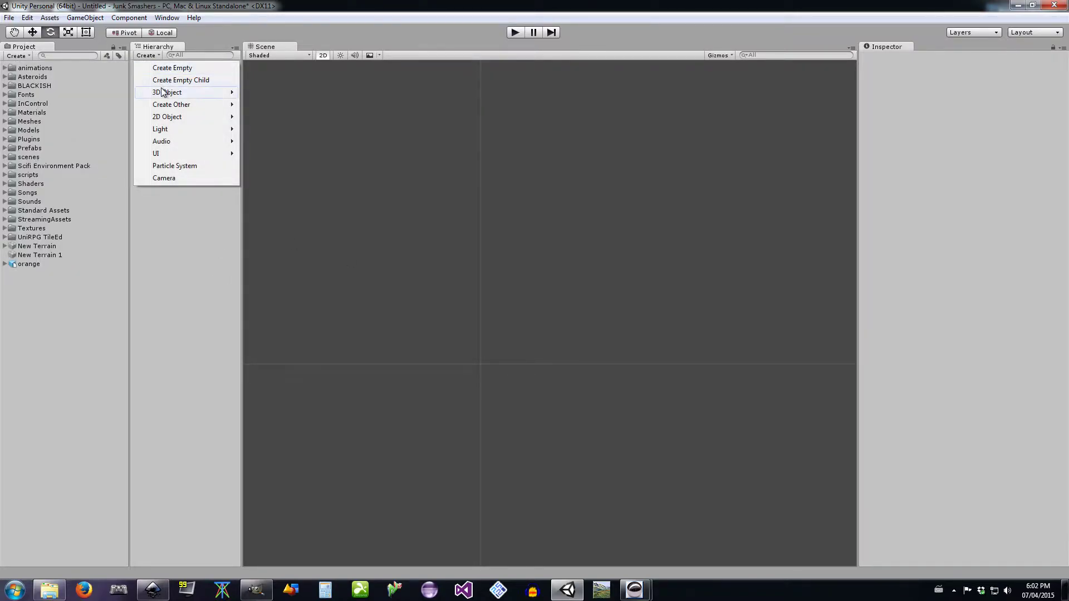
mouse_move(156, 93)
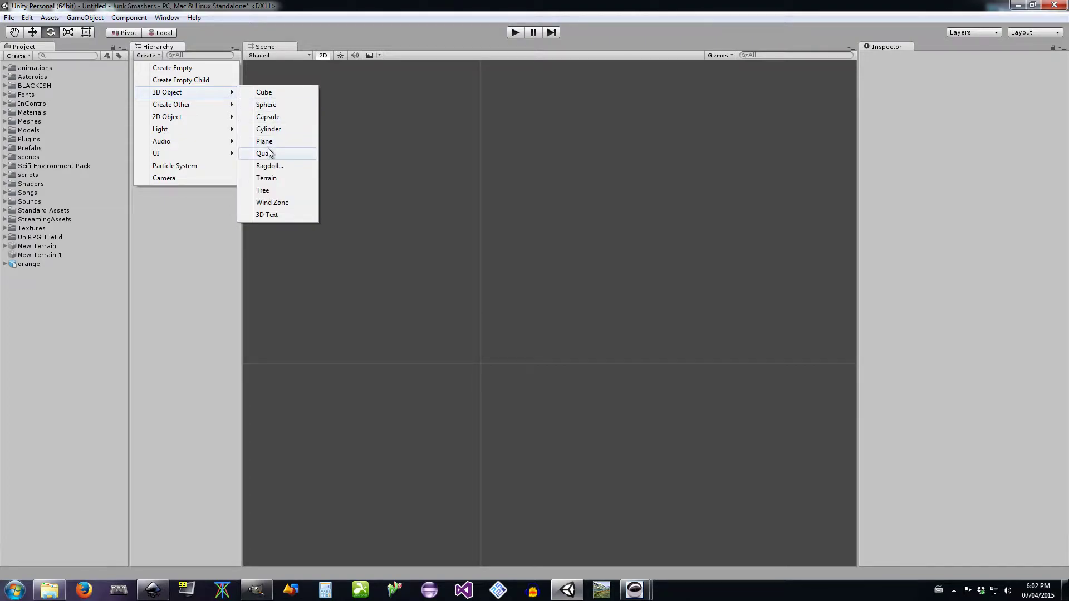
click(266, 105)
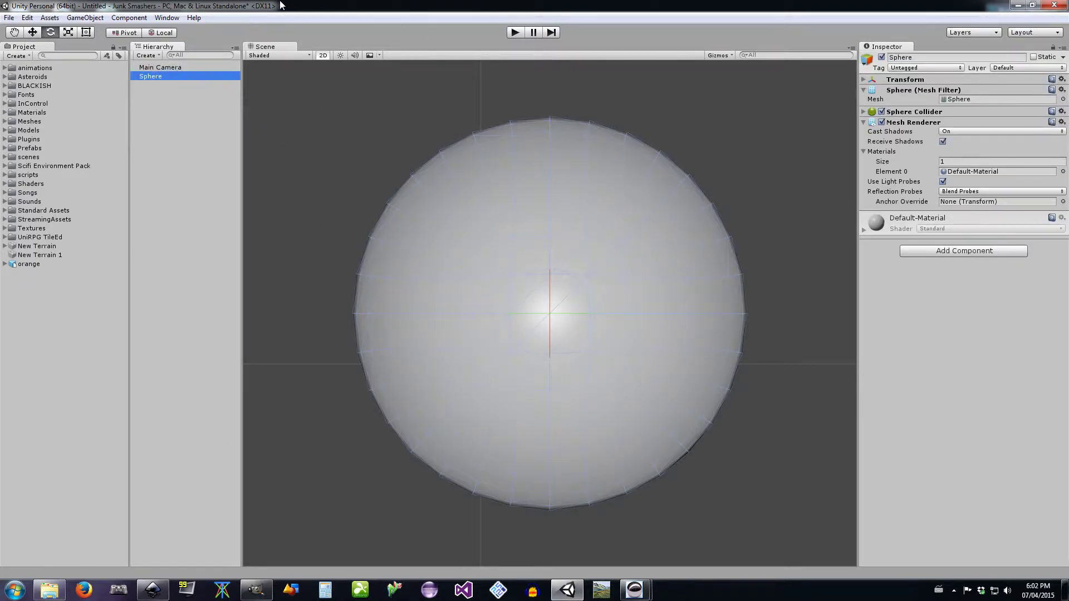
Step: Import orangeProjection.png from the desktop into the Project assets as a 2048x1024 Sprite
key(super+Down)
click(323, 332)
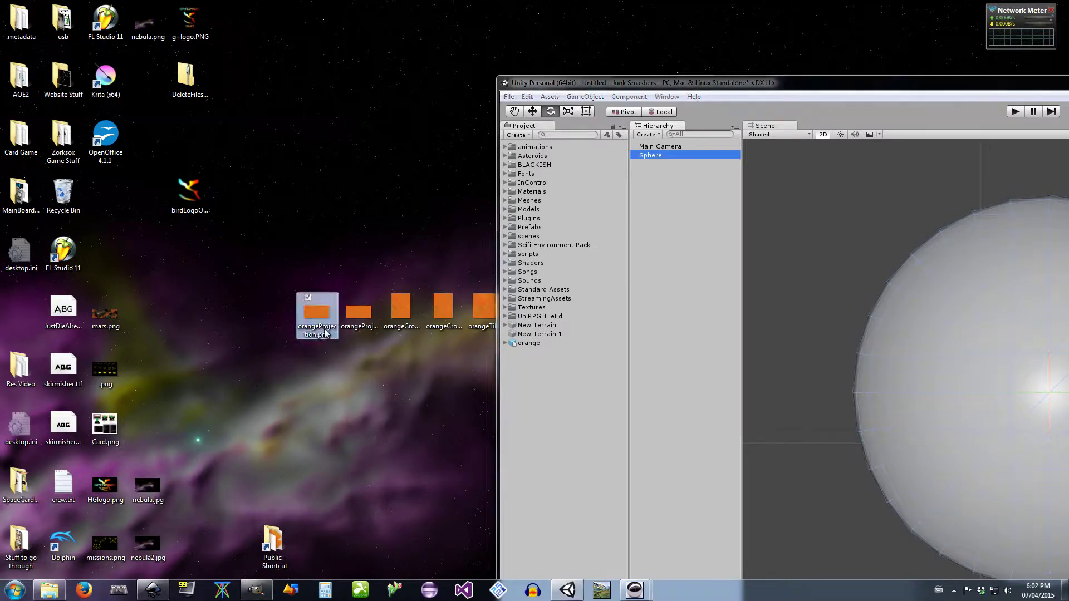
drag(310, 339, 568, 397)
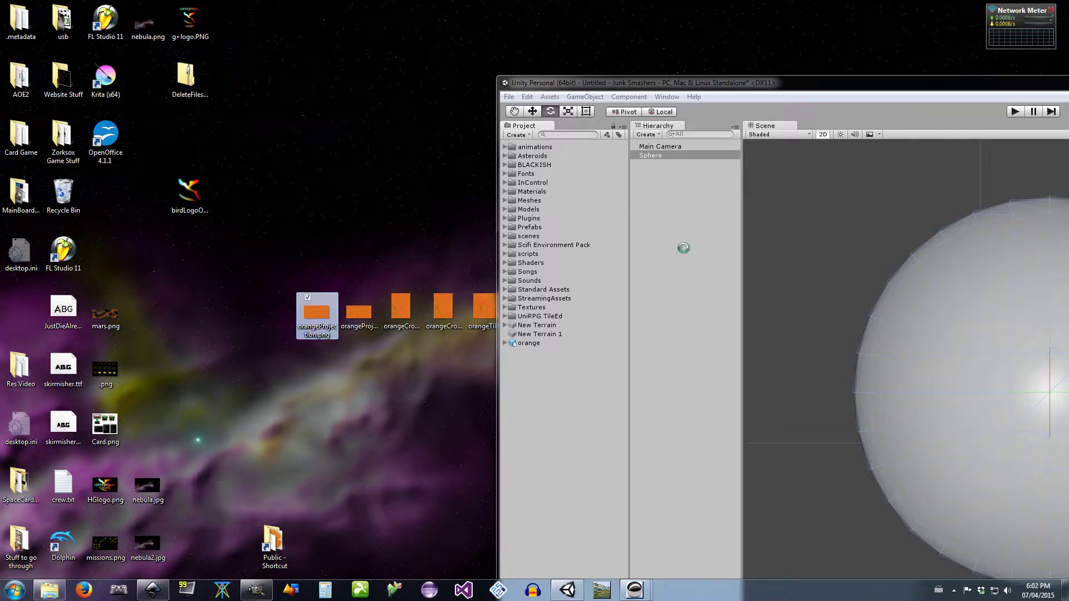
double_click(834, 85)
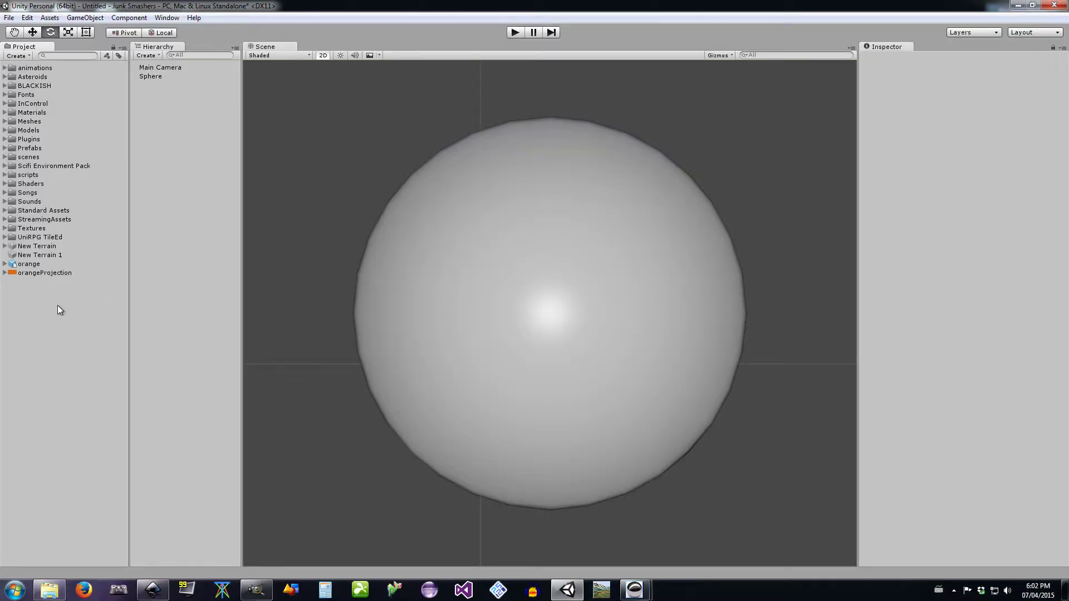
click(52, 273)
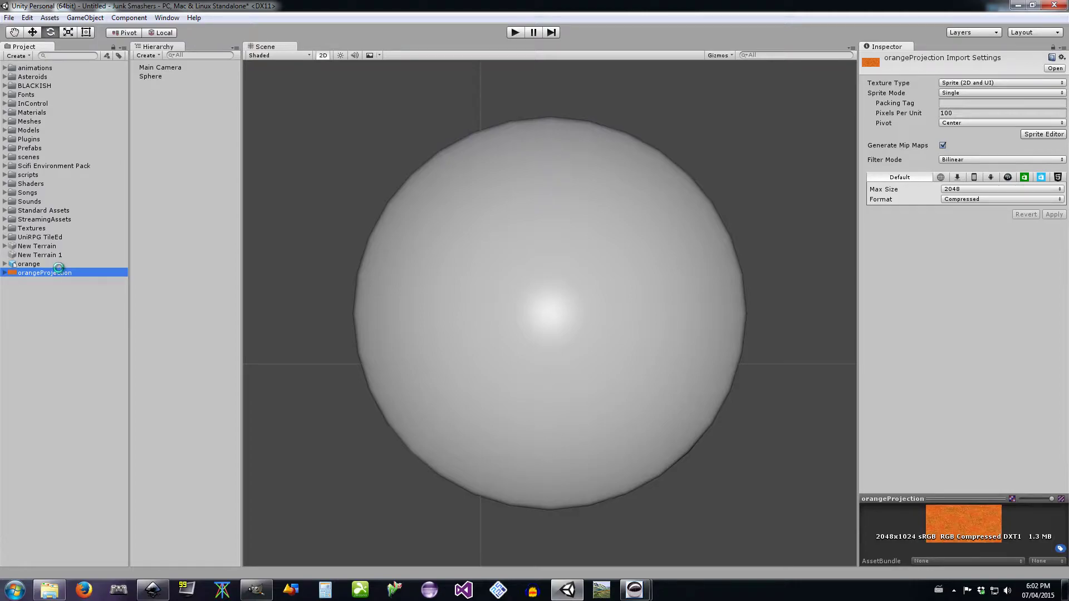
Step: Duplicate orangeProjection and switch the original's Texture Type from Sprite to Texture
key(ctrl+d)
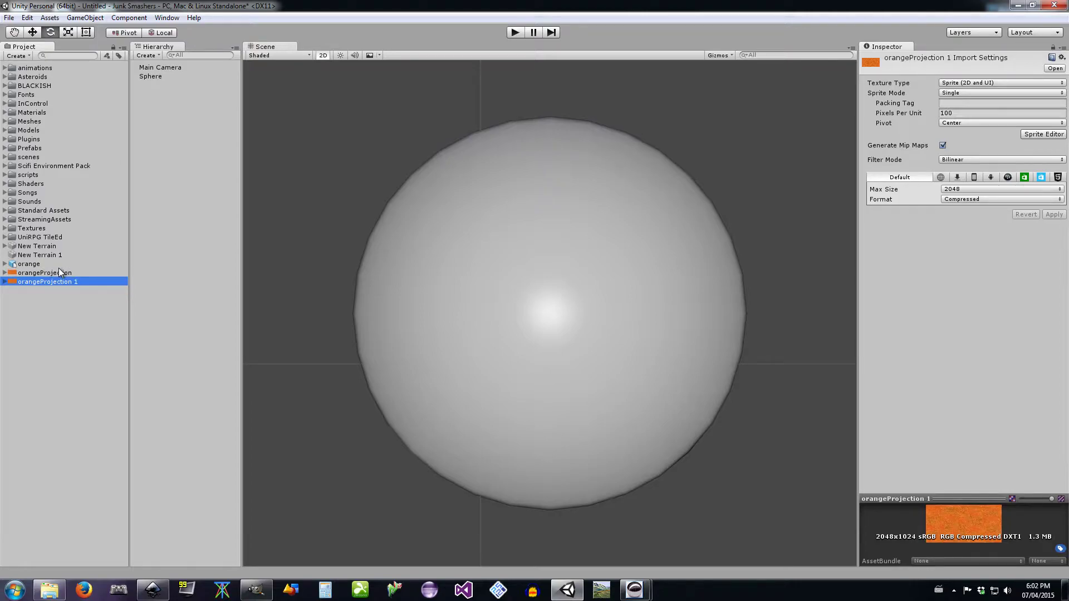
click(35, 295)
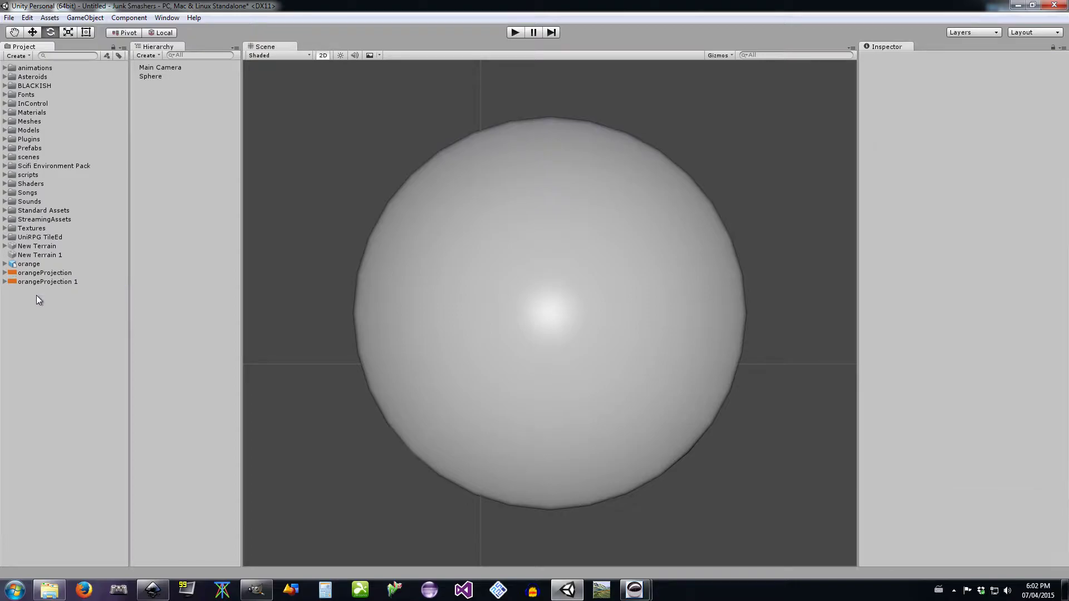
click(47, 273)
click(991, 85)
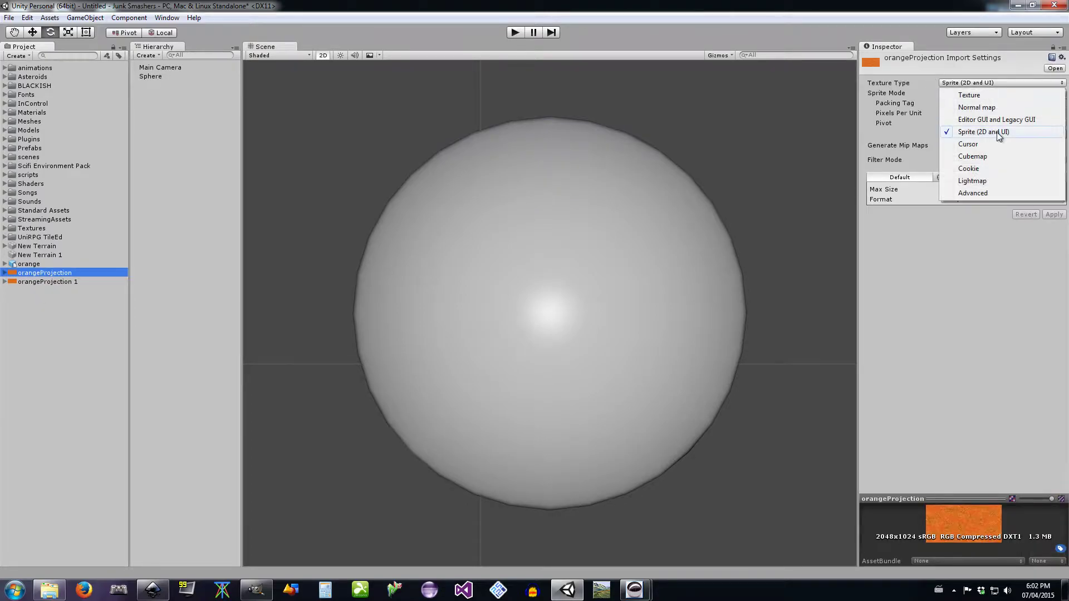
click(979, 99)
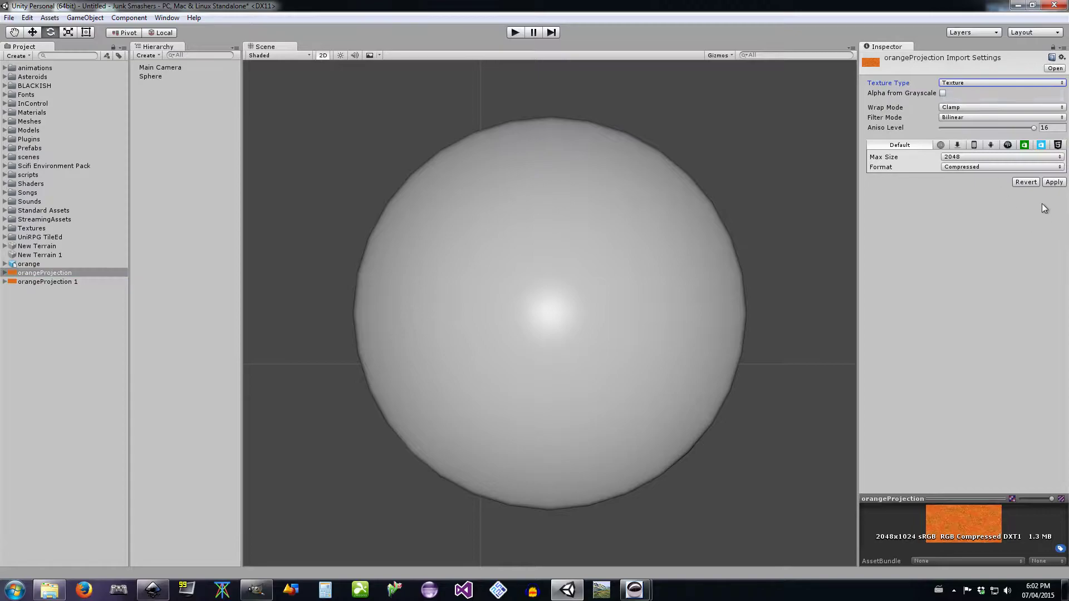
click(1054, 182)
Step: Rename the original texture asset to orangeTexture
click(82, 275)
click(82, 276)
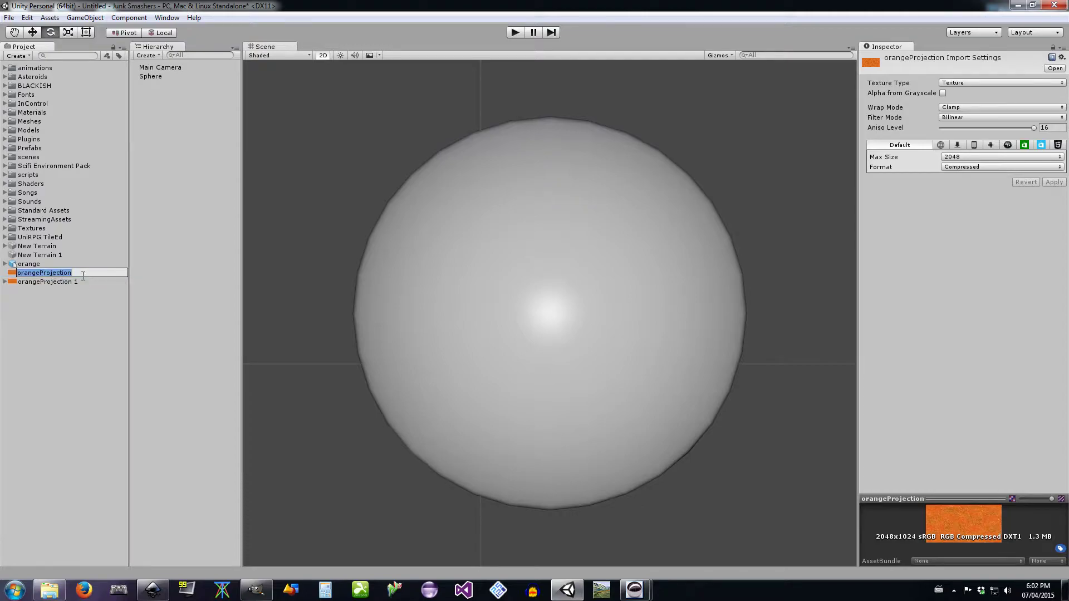
key(End)
key(BackSpace)
key(BackSpace)
key(BackSpace)
key(BackSpace)
key(BackSpace)
key(BackSpace)
key(BackSpace)
key(BackSpace)
key(BackSpace)
key(BackSpace)
text(Ter)
text(xture)
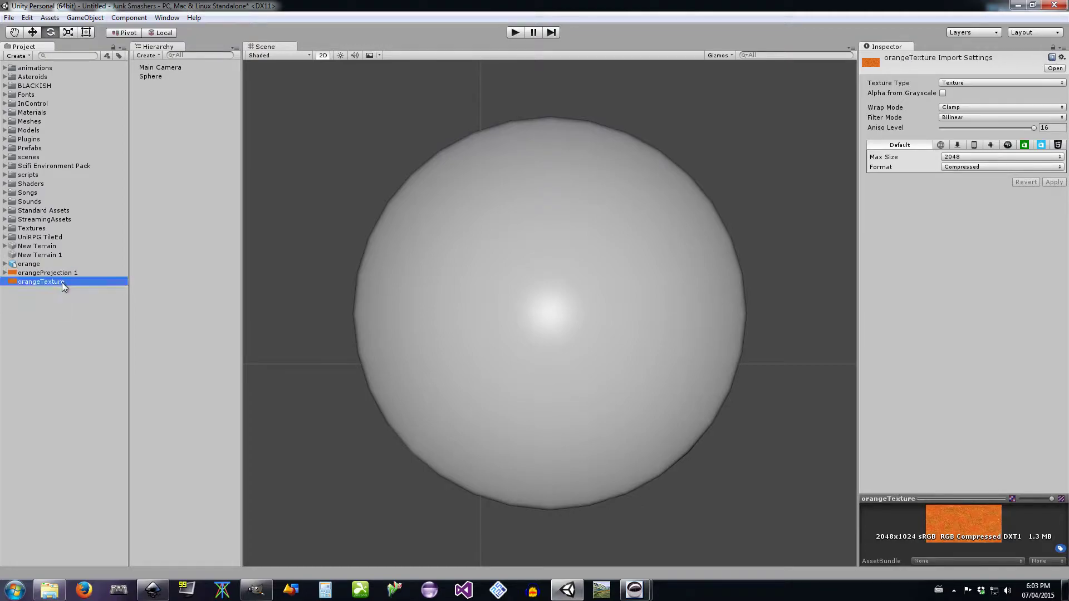
Step: Rename the duplicate texture to orangeNormal
click(64, 274)
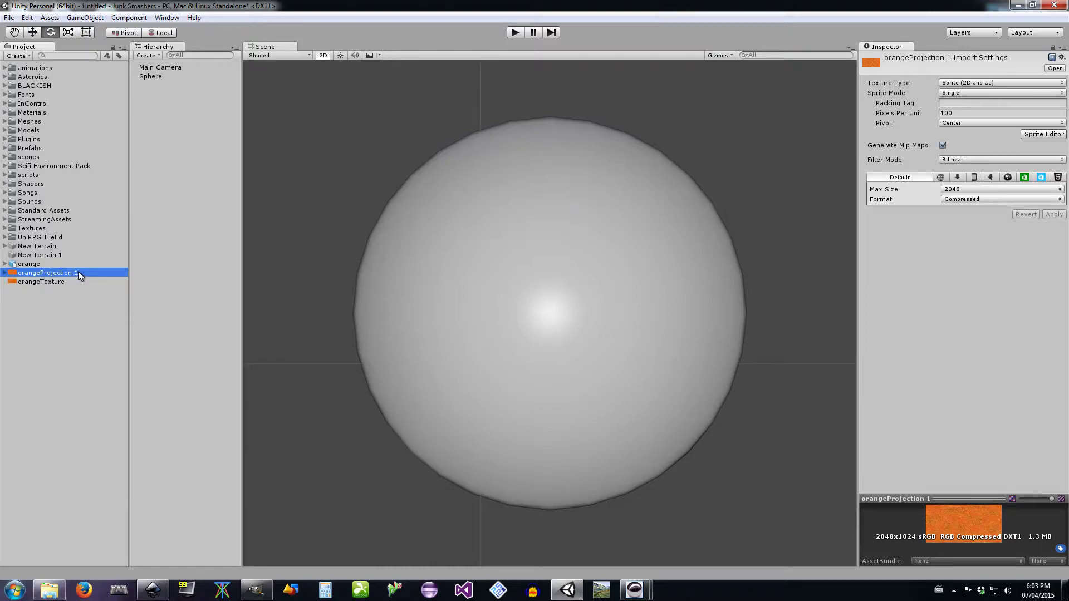
click(78, 273)
click(79, 273)
key(BackSpace)
key(BackSpace)
key(BackSpace)
key(BackSpace)
key(BackSpace)
key(BackSpace)
key(BackSpace)
key(BackSpace)
key(BackSpace)
key(BackSpace)
key(BackSpace)
key(BackSpace)
text(Normal)
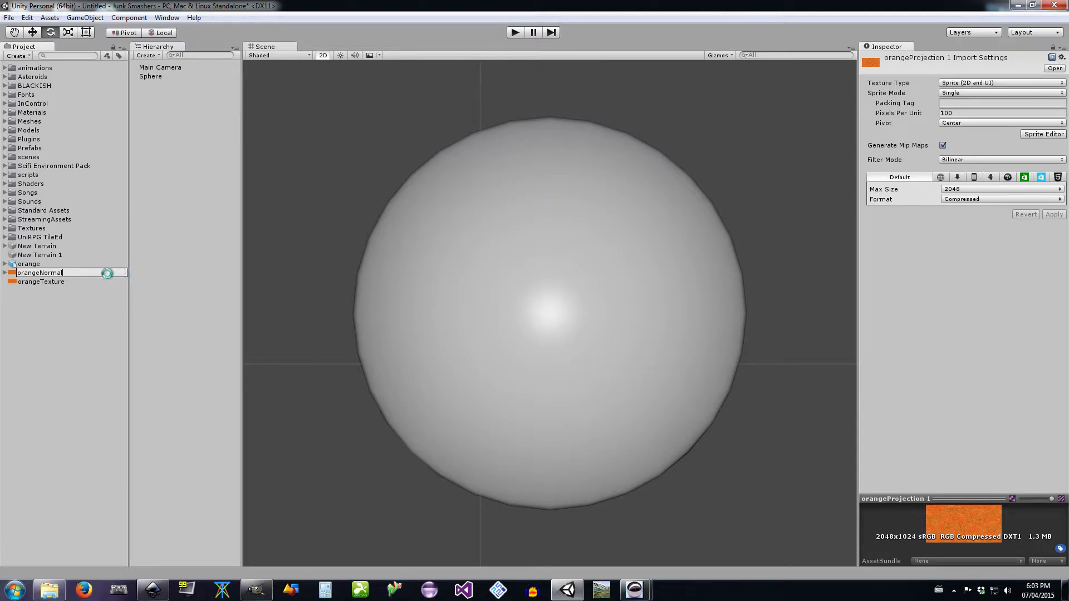
key(Return)
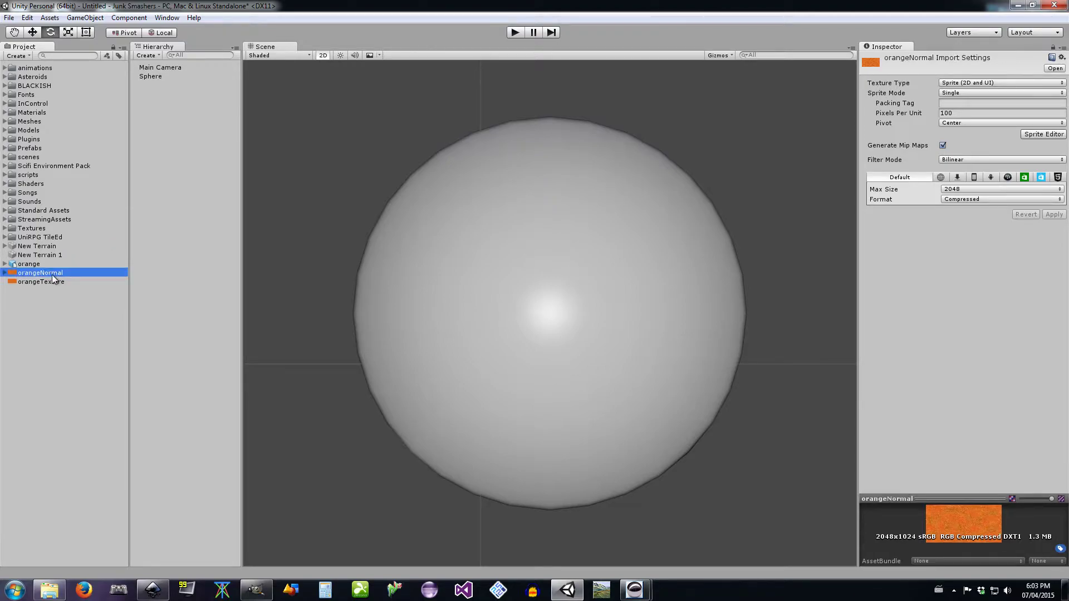
Step: Set orangeNormal's Texture Type to Normal map and apply the import settings
click(974, 83)
click(975, 105)
click(1054, 202)
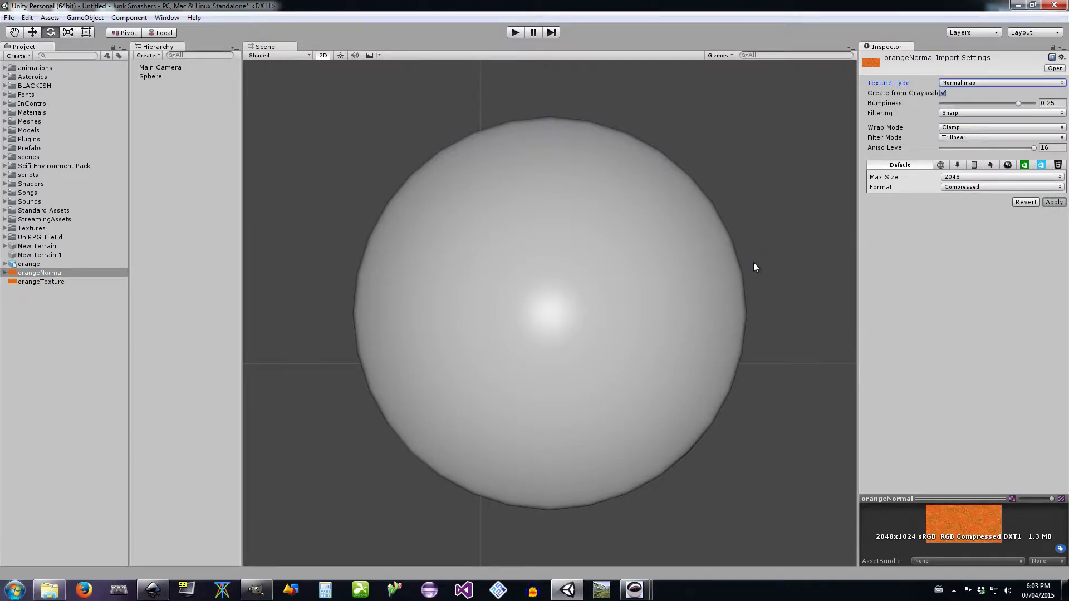
click(706, 286)
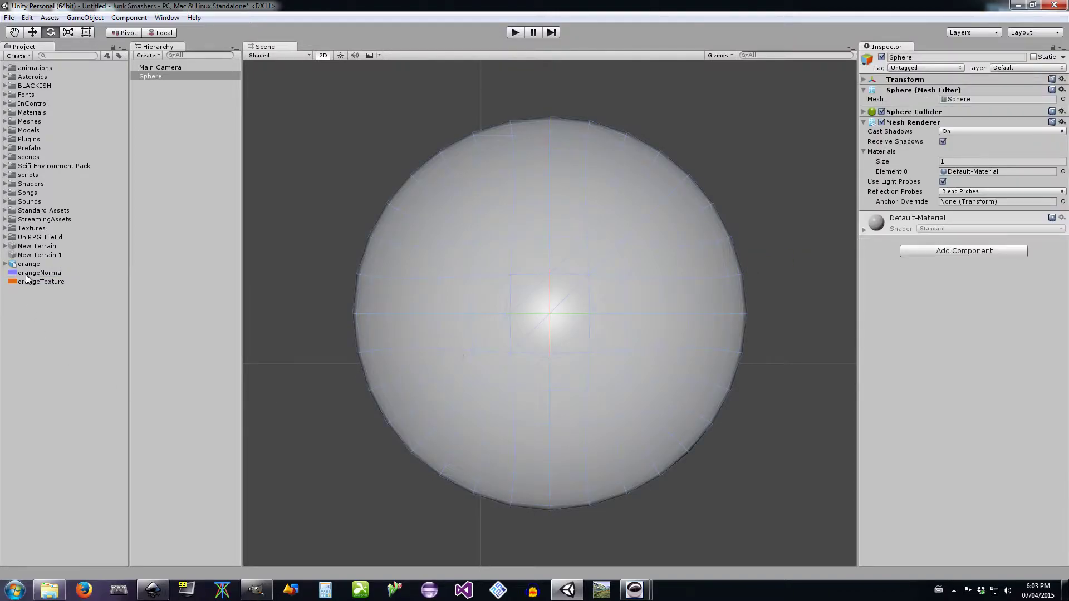
Step: Drop orangeTexture onto the sphere and rotate it to inspect the orange peel
drag(17, 282, 484, 288)
scroll(474, 294, up, 10)
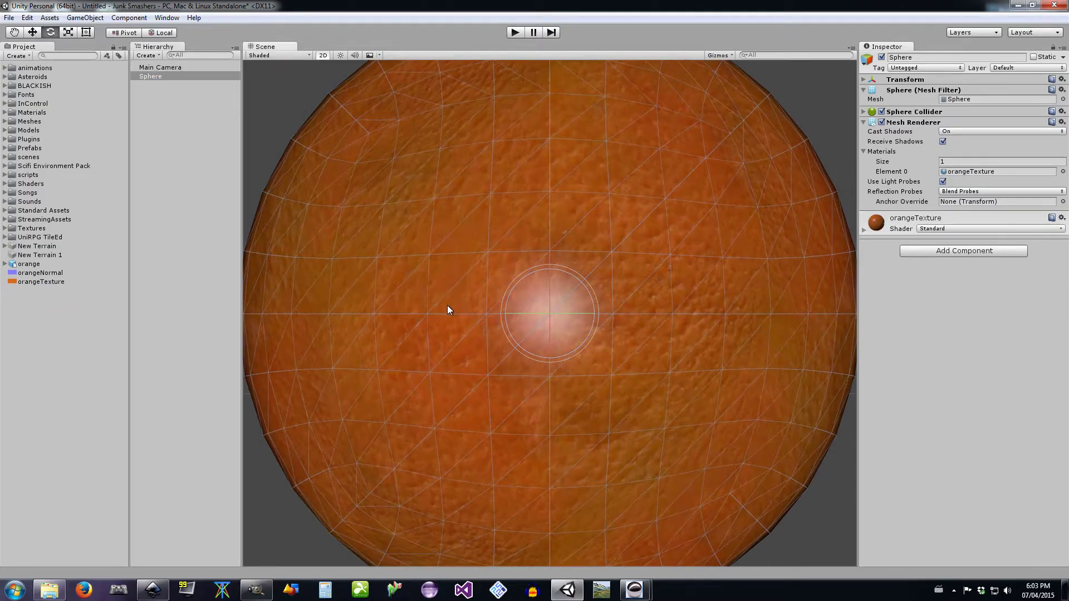
scroll(404, 337, down, 5)
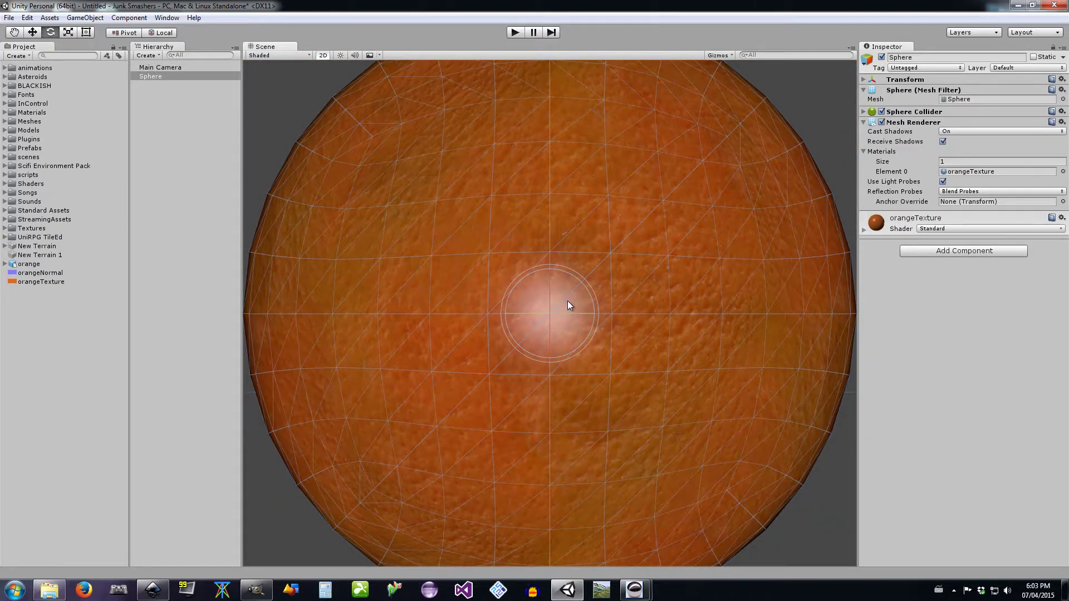
drag(568, 303, 726, 410)
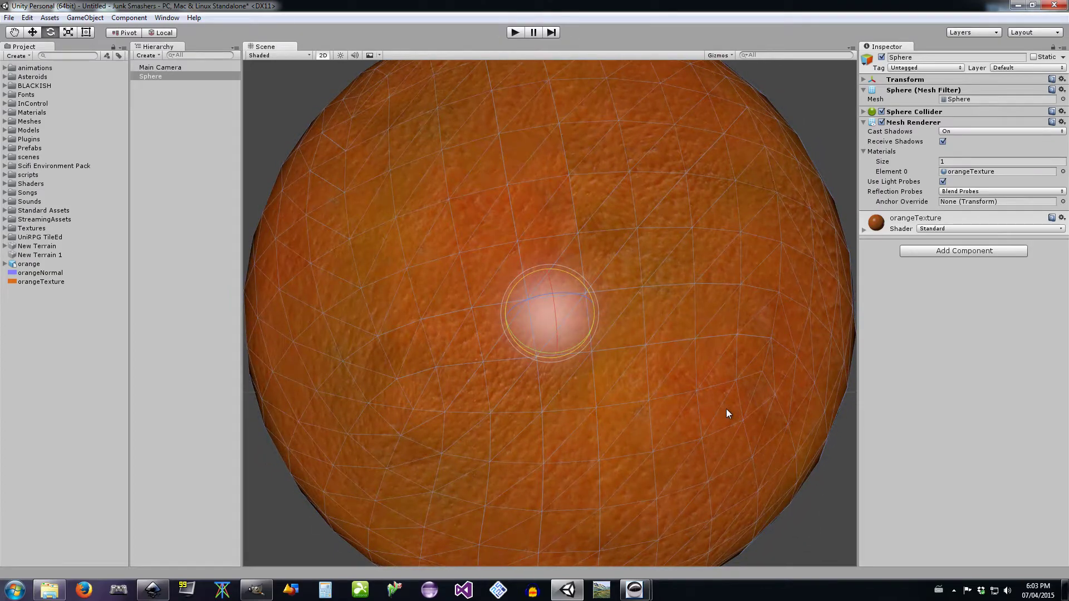
scroll(590, 245, up, 6)
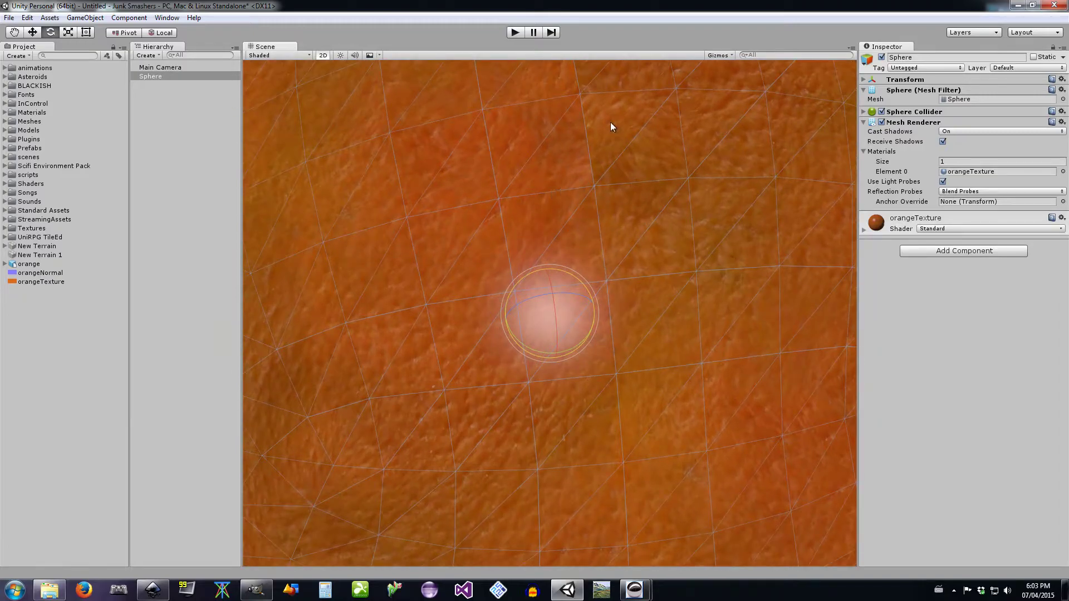
Step: Rotate the textured sphere from several more angles to check the peel coverage
click(540, 205)
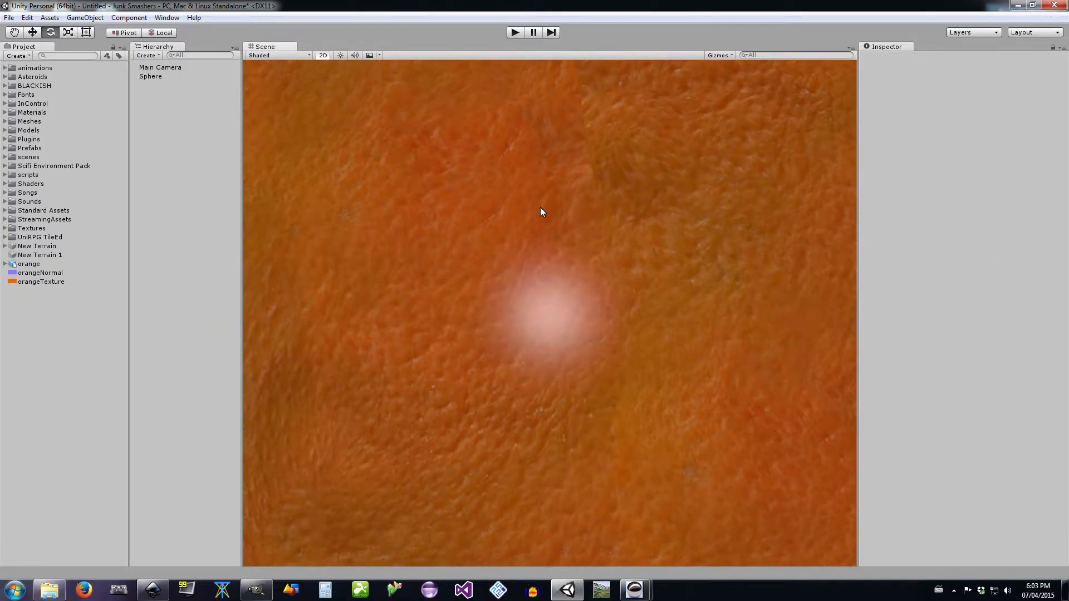
click(533, 120)
drag(558, 310, 570, 326)
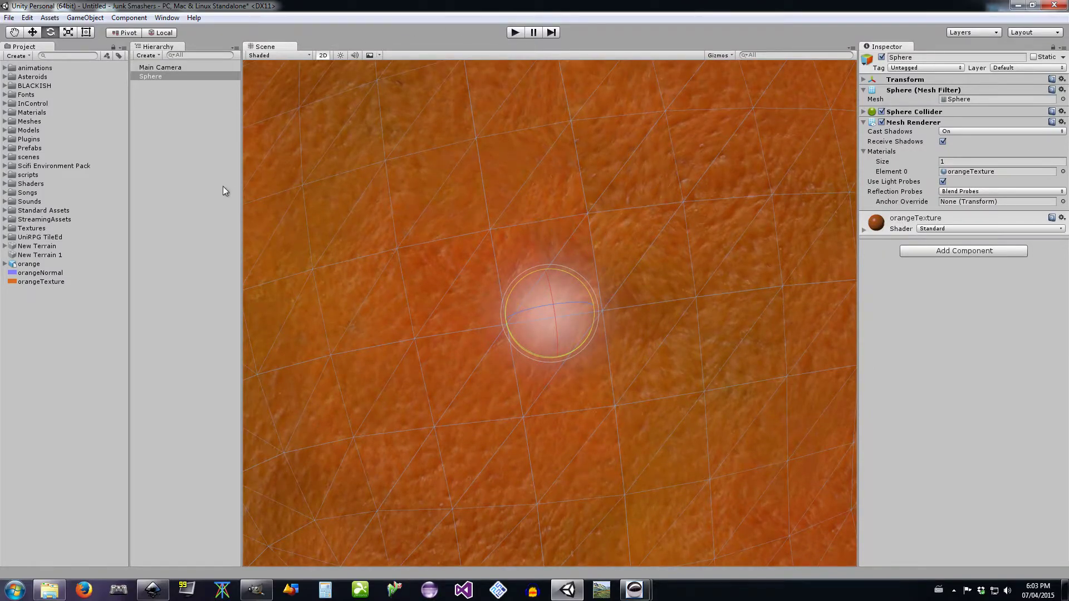
scroll(603, 249, down, 3)
scroll(601, 248, down, 5)
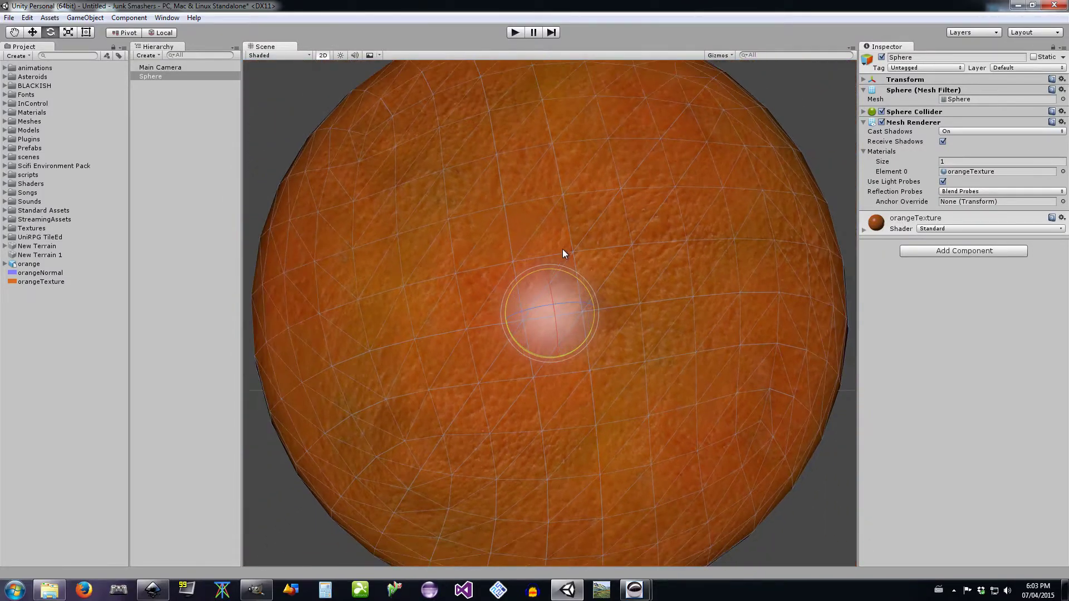
click(794, 216)
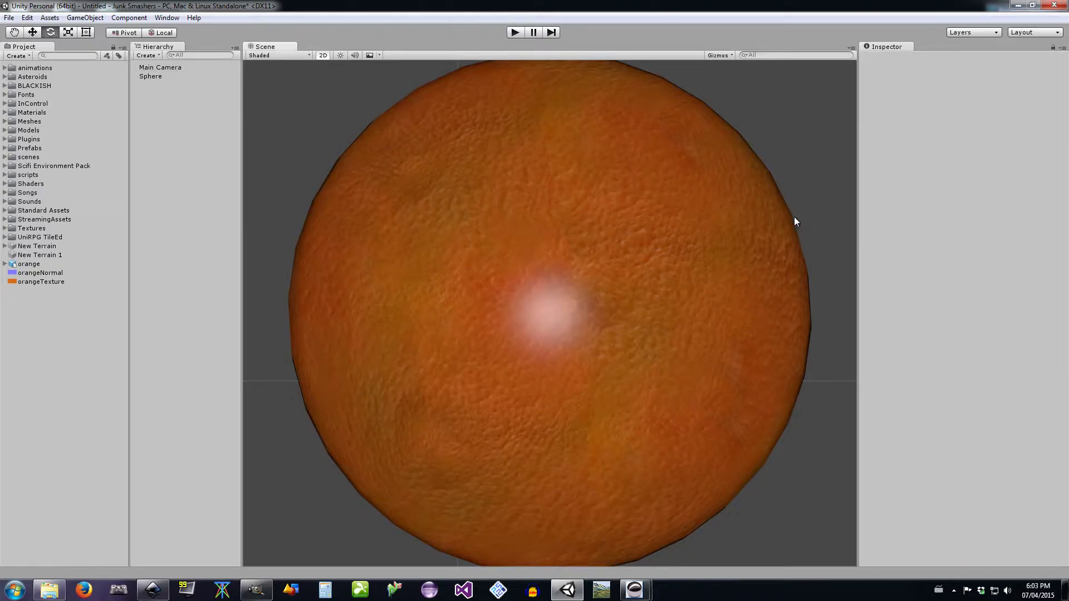
click(559, 336)
drag(541, 337, 754, 275)
click(891, 225)
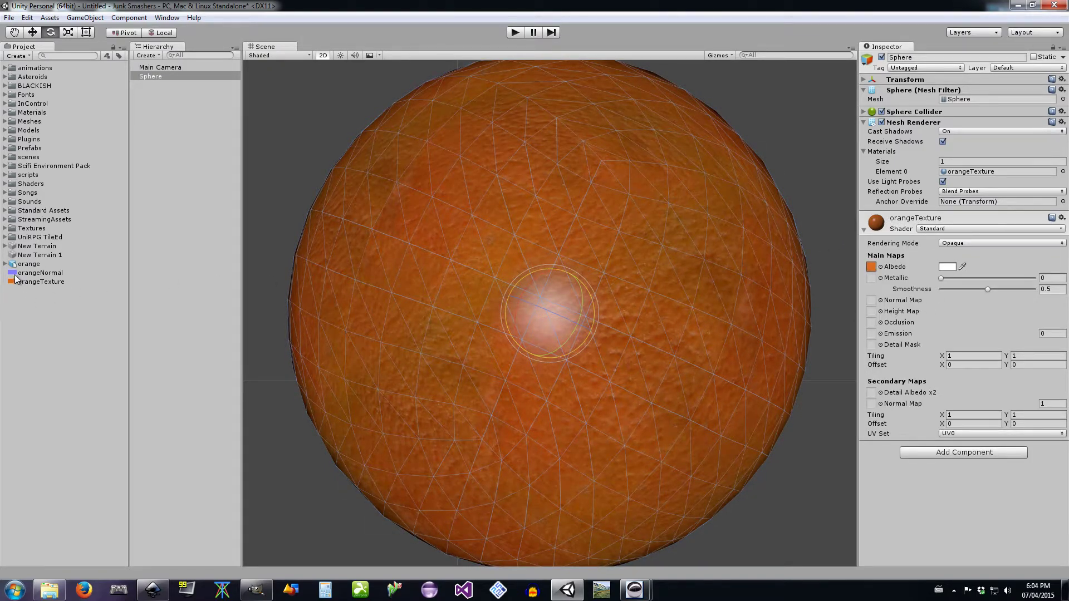
Step: Assign orangeNormal as the material's Normal Map and lower its strength to 0.21
drag(23, 273, 875, 301)
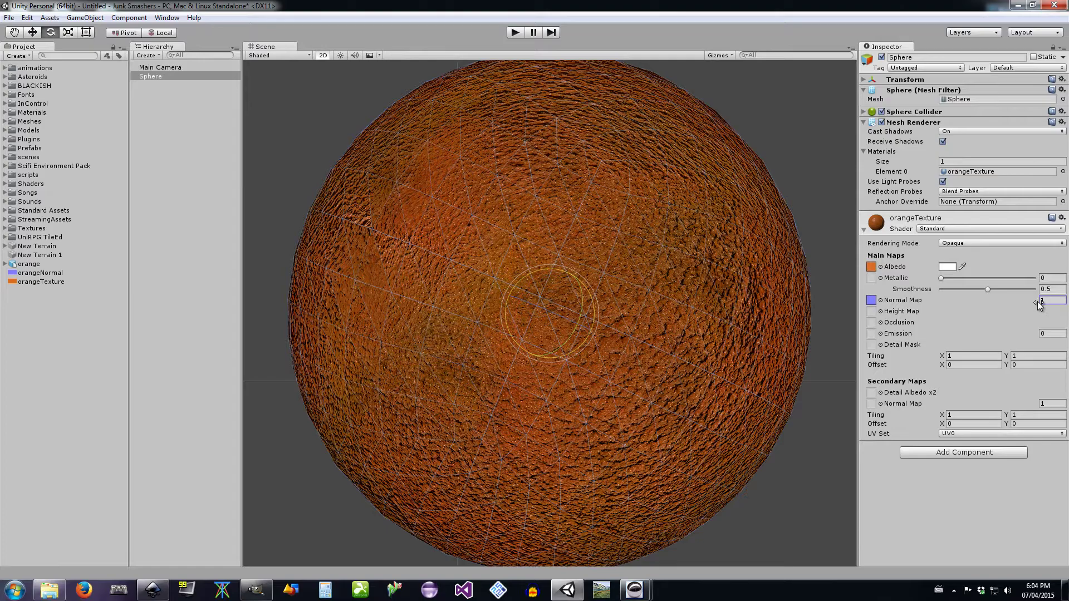
drag(1038, 302, 1021, 301)
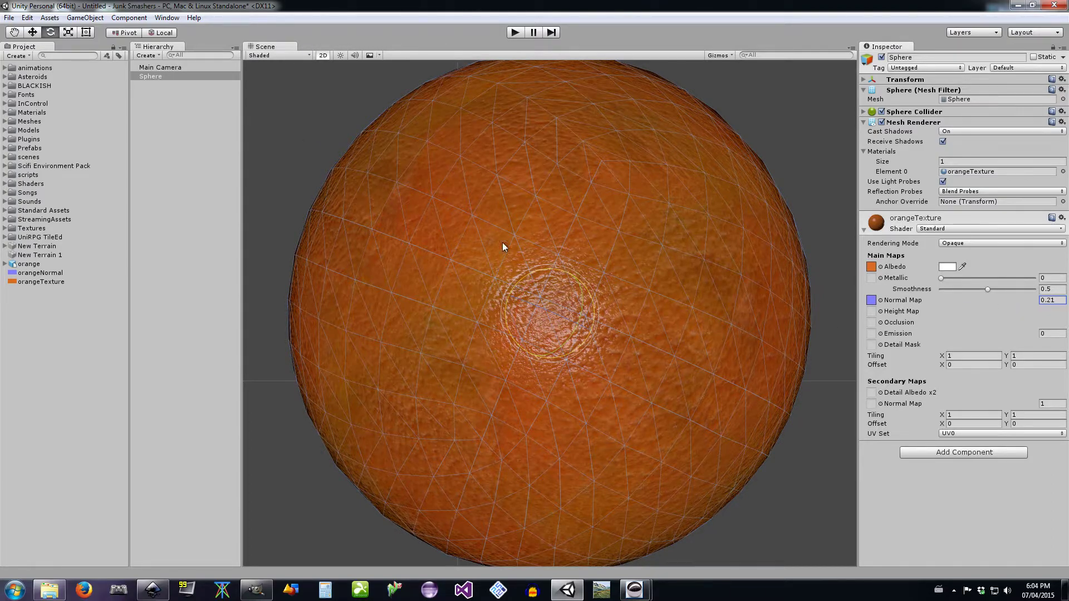
mouse_move(506, 241)
alt+mouse_down()
mouse_move(556, 291)
mouse_move(543, 312)
mouse_move(489, 310)
mouse_move(424, 287)
mouse_move(366, 223)
alt+mouse_up()
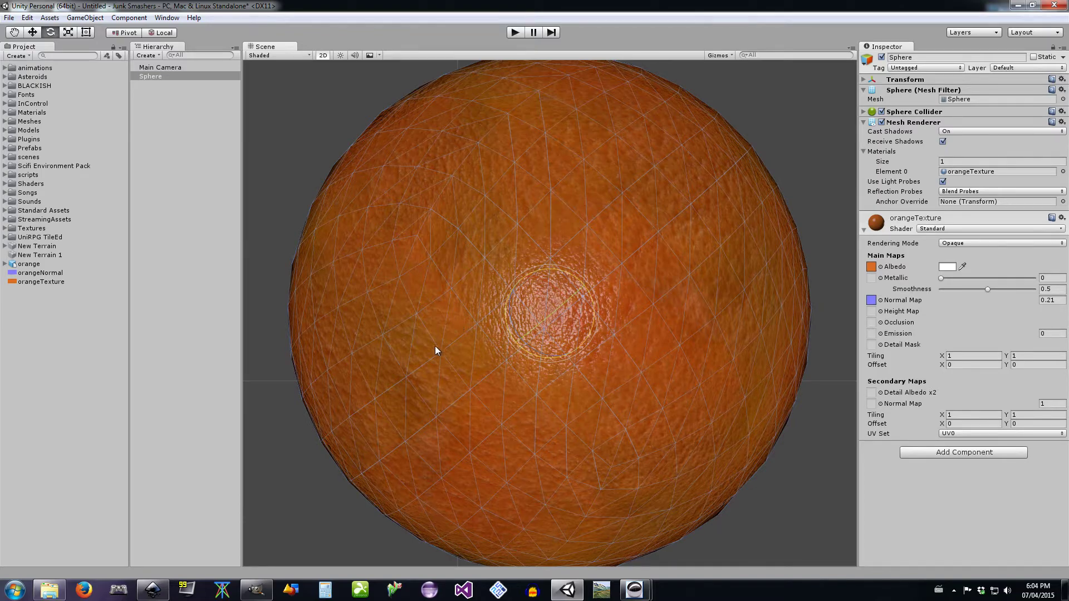
Step: Zoom out, rotate the orange to another side, and deselect it to view the dimpled peel
scroll(555, 399, up, 10)
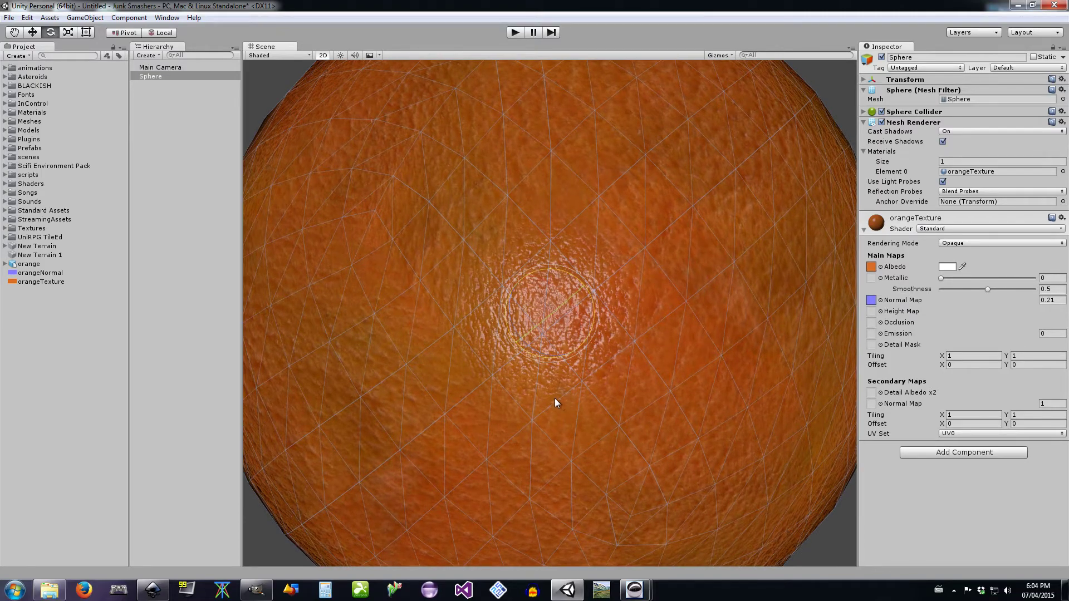
scroll(550, 396, down, 1)
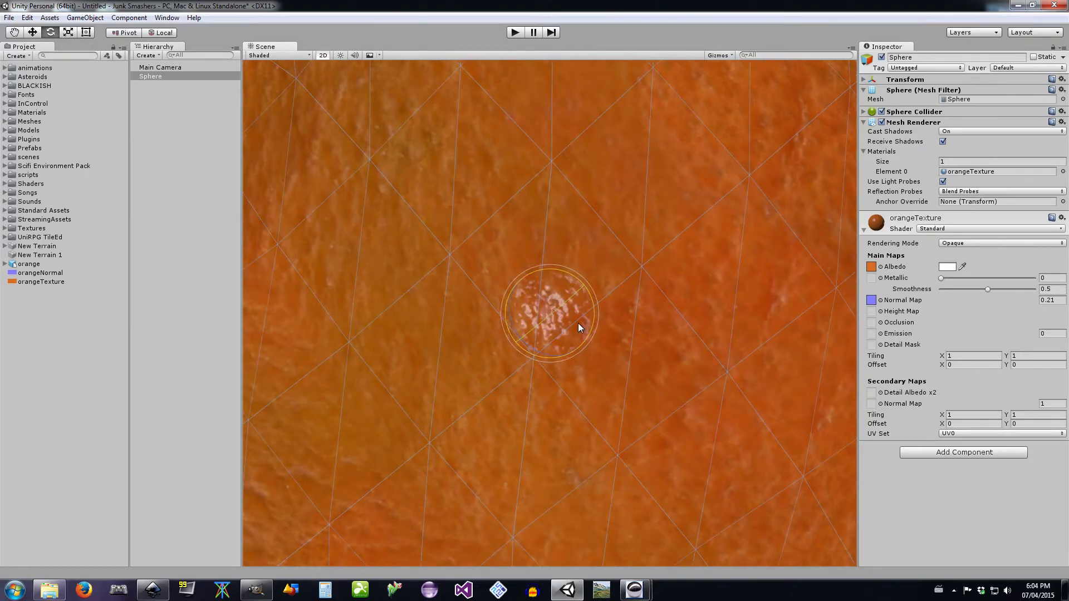
scroll(579, 318, down, 5)
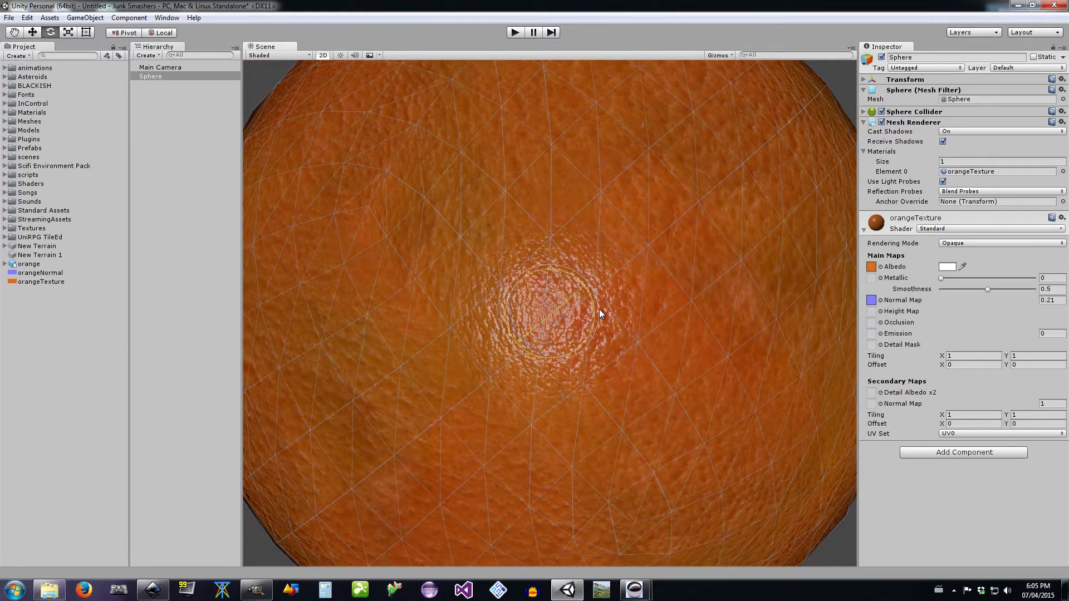
scroll(599, 318, down, 2)
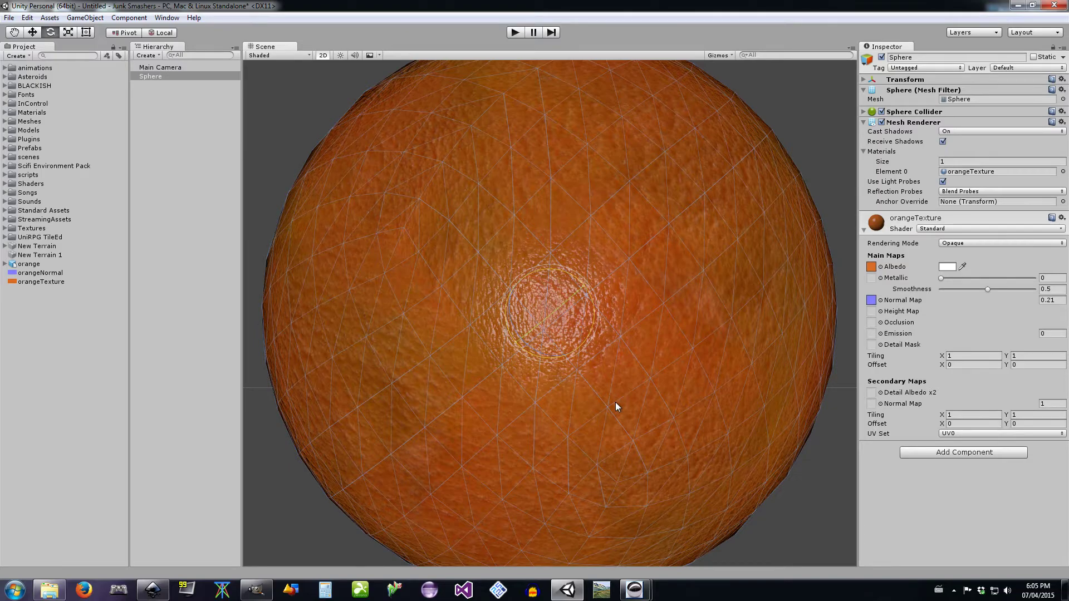
scroll(594, 399, down, 3)
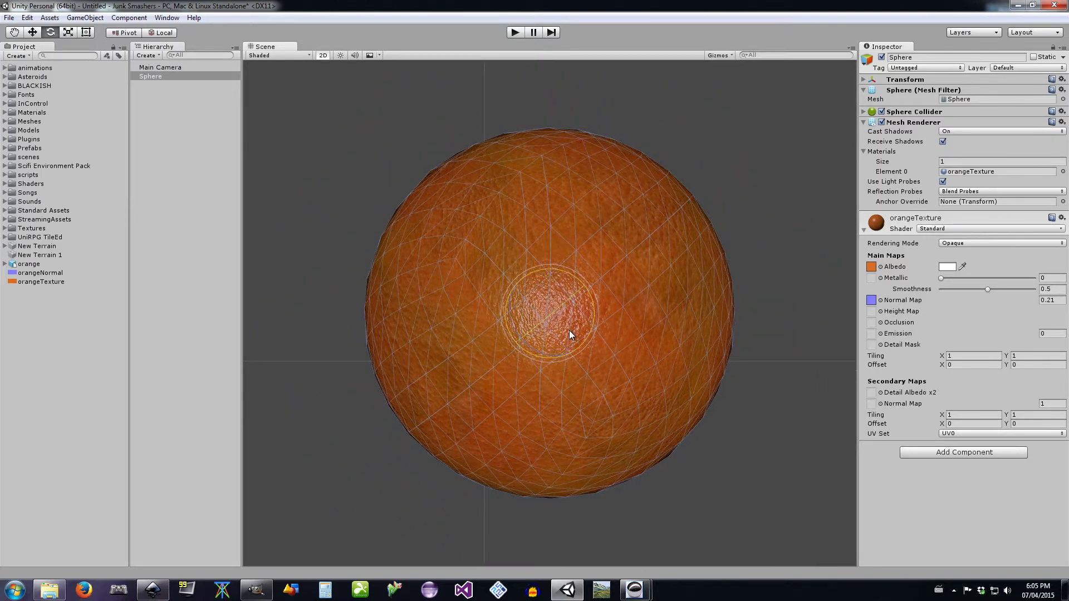
drag(569, 332, 608, 477)
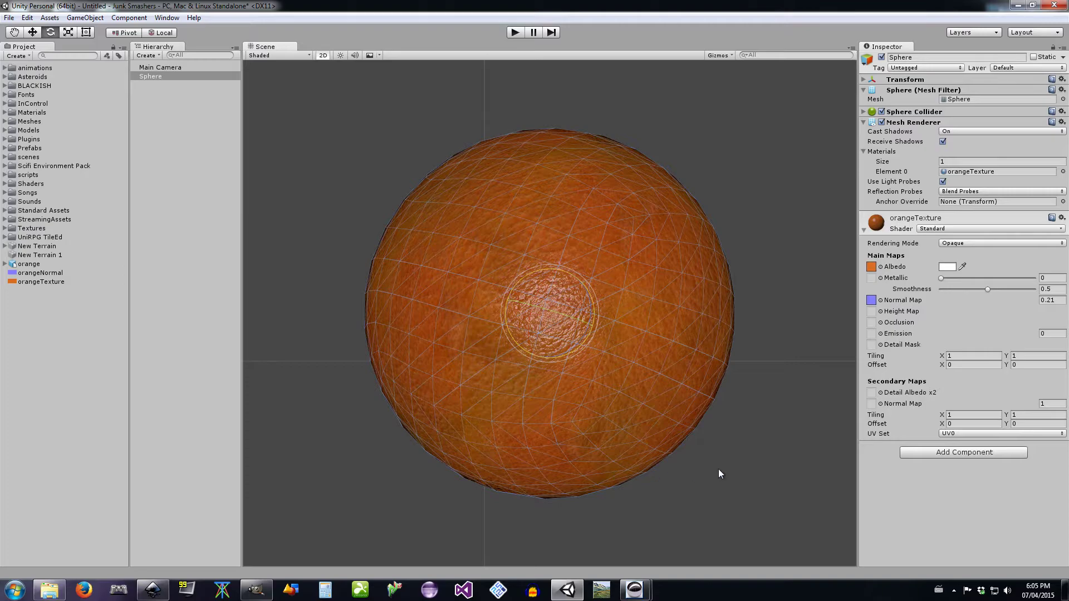
click(772, 465)
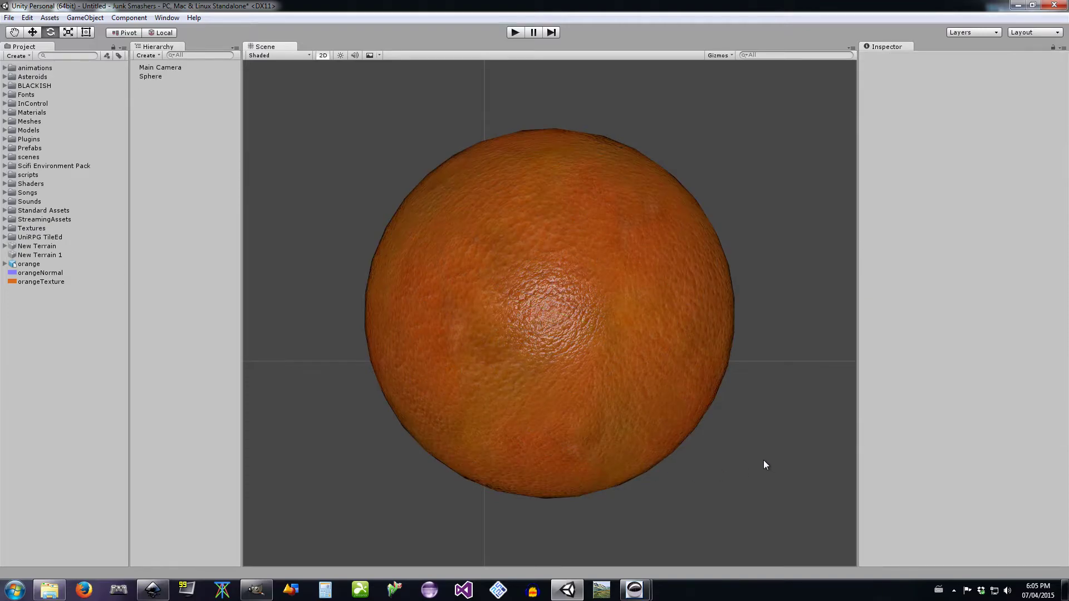